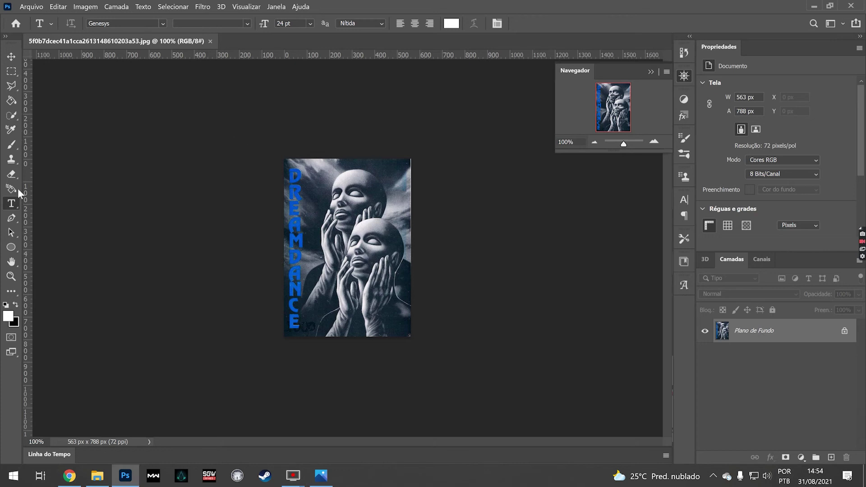
Heal away the blue DREAMDANCE lettering and leftover marks with the Spot Healing Brush.
click(11, 291)
click(55, 279)
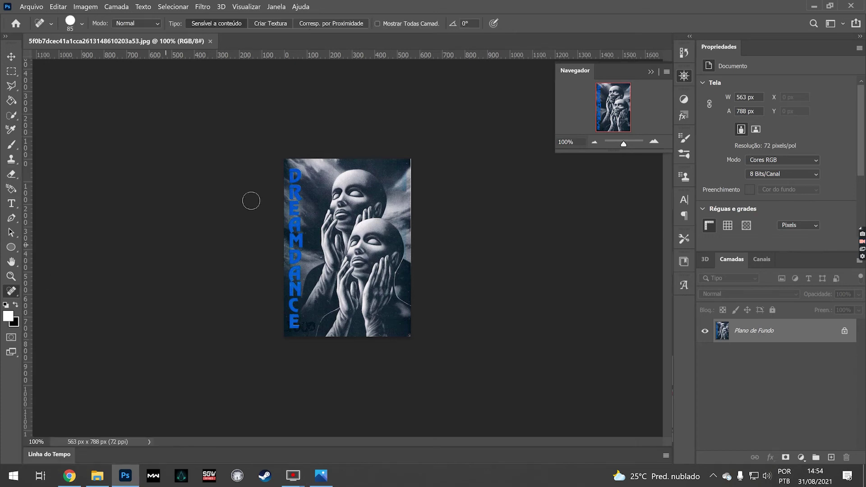
mouse_move(293, 174)
mouse_down()
mouse_move(291, 323)
mouse_move(297, 297)
mouse_up()
mouse_move(293, 248)
mouse_down()
mouse_move(288, 310)
mouse_move(309, 328)
mouse_up()
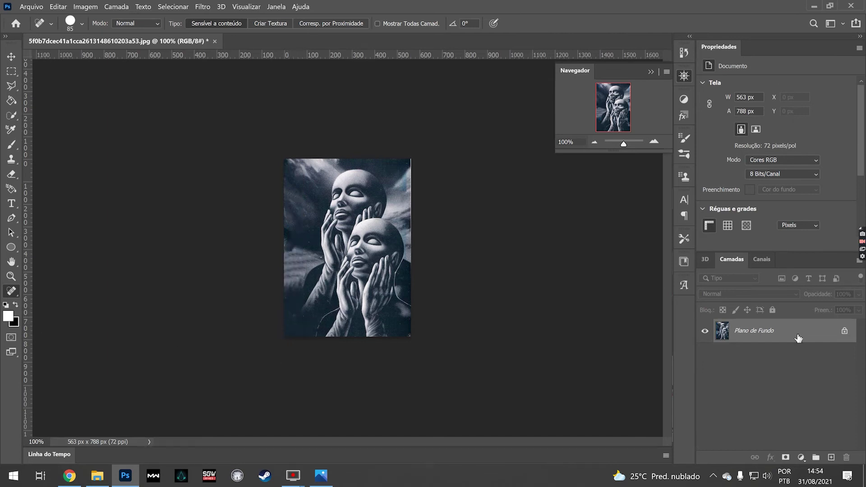
Unlock the background layer and set the resolution to 300 ppi (2346 × 3283 px).
click(847, 336)
click(84, 7)
click(119, 82)
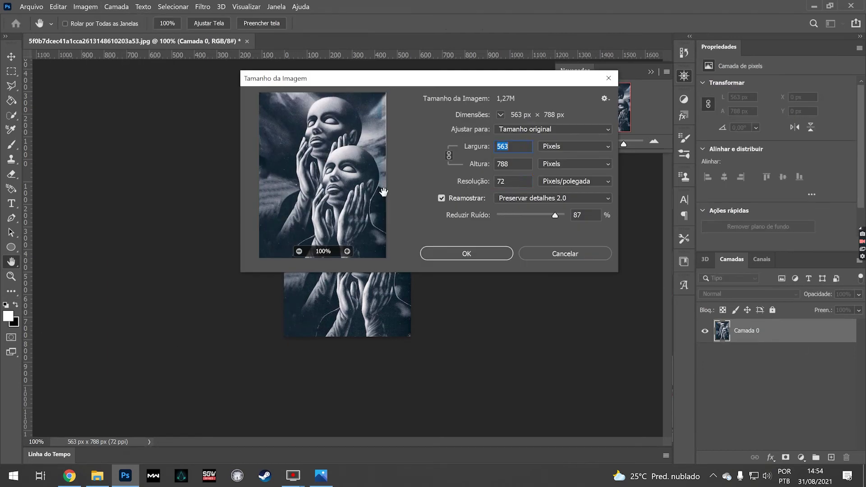
text(300)
click(495, 251)
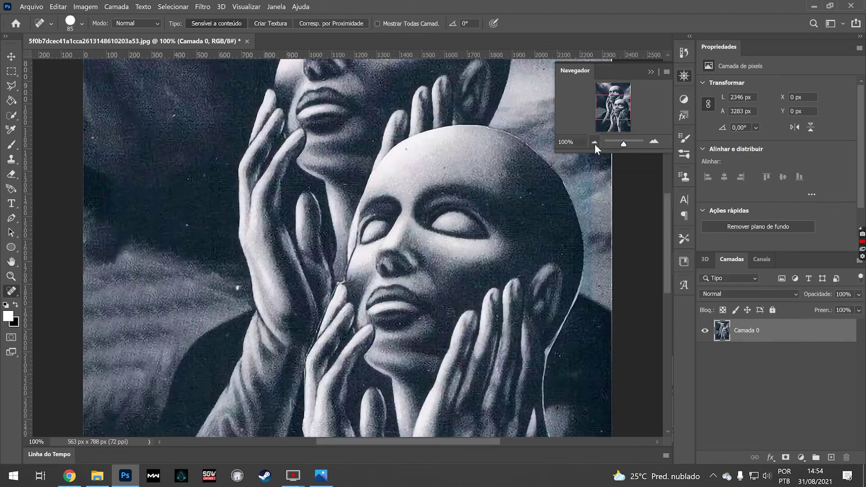
click(594, 143)
click(801, 458)
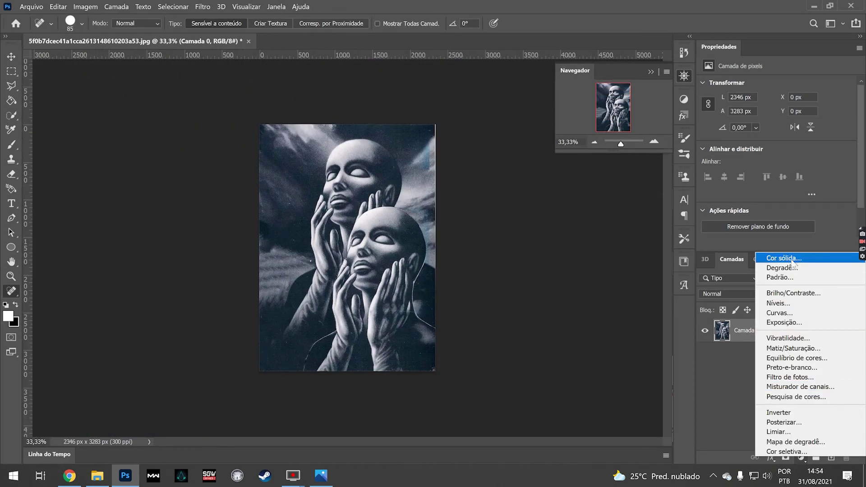
Add a black 000000 solid-colour fill under the photo, plus a threshold adjustment layer.
click(775, 260)
text(000000)
click(794, 108)
drag(747, 354, 764, 334)
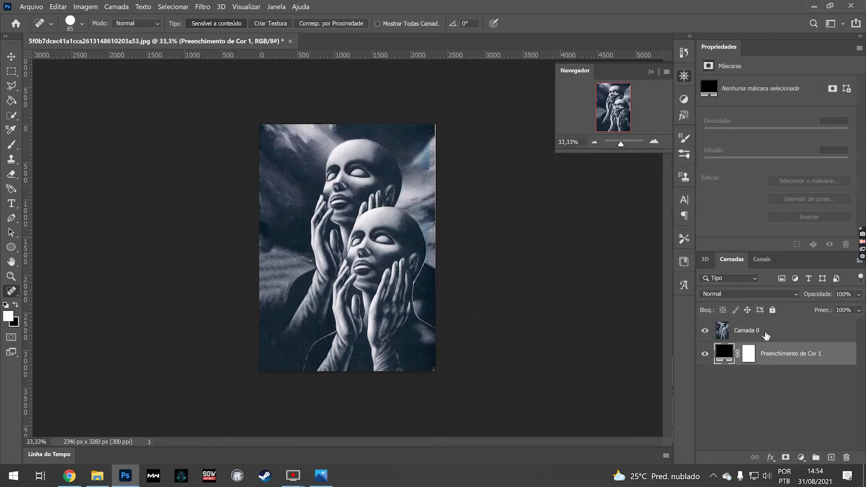
click(801, 458)
click(793, 429)
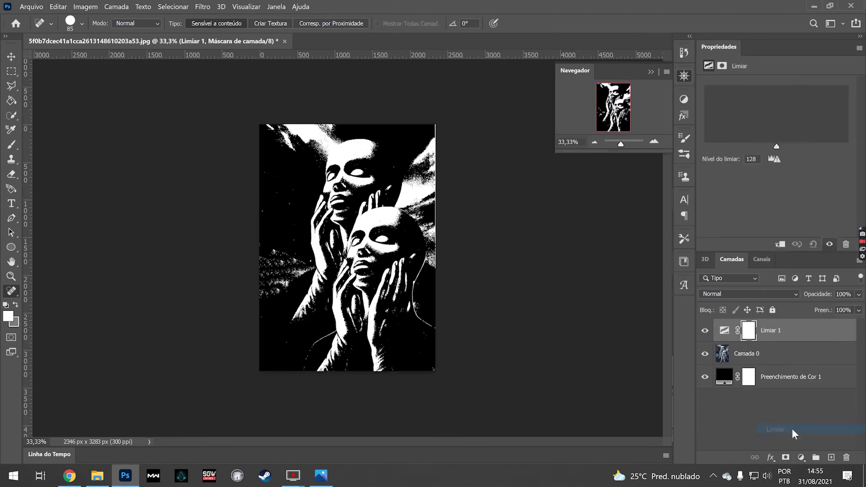
Add 16,8% noise to Camada 0 and set the threshold level to 97.
click(745, 357)
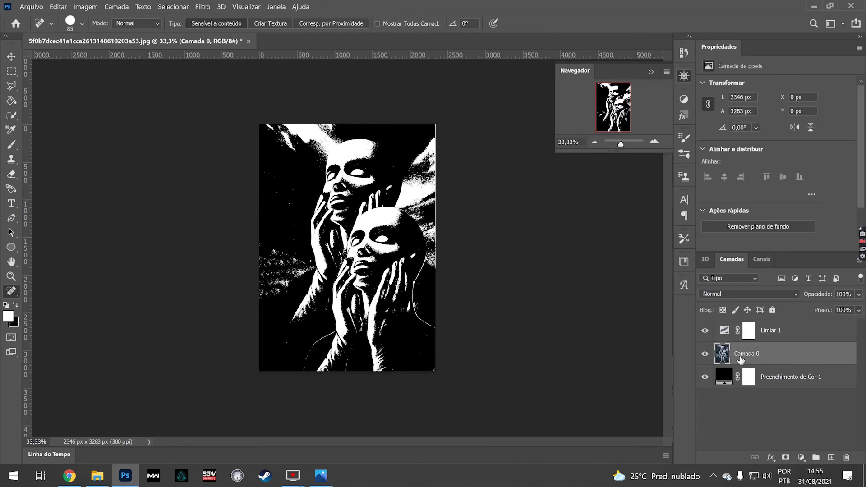
click(203, 6)
mouse_move(211, 197)
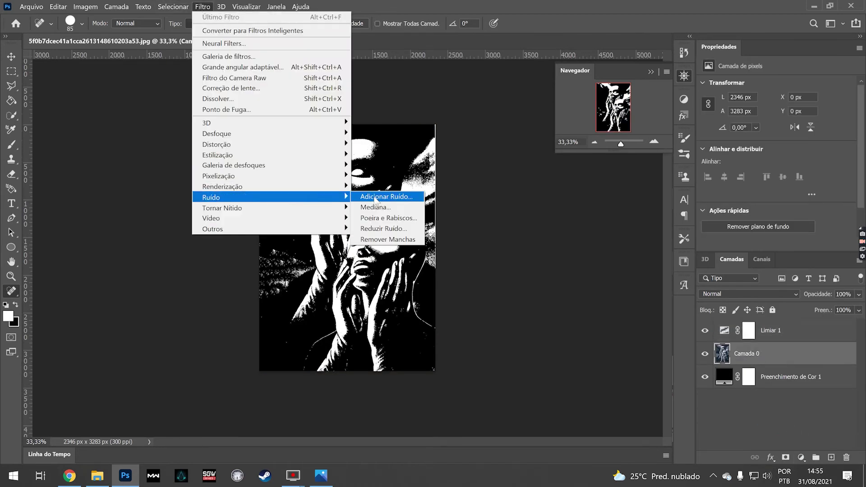
click(388, 196)
drag(361, 61, 478, 64)
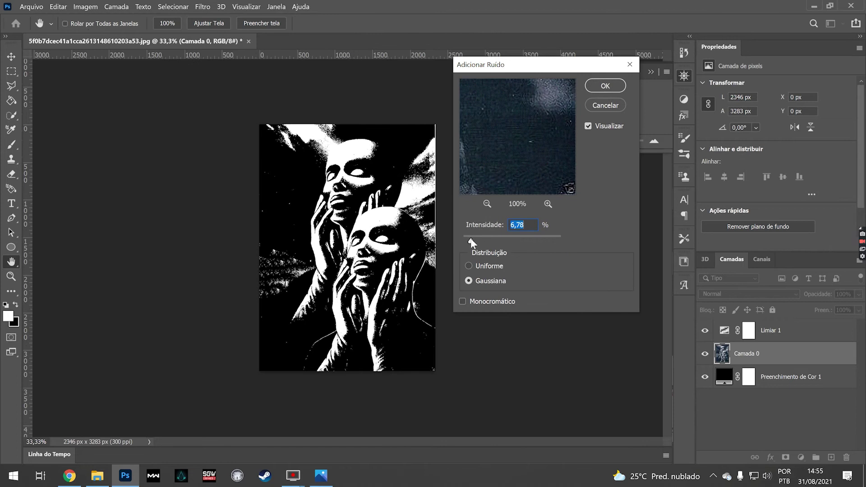
drag(471, 240, 483, 240)
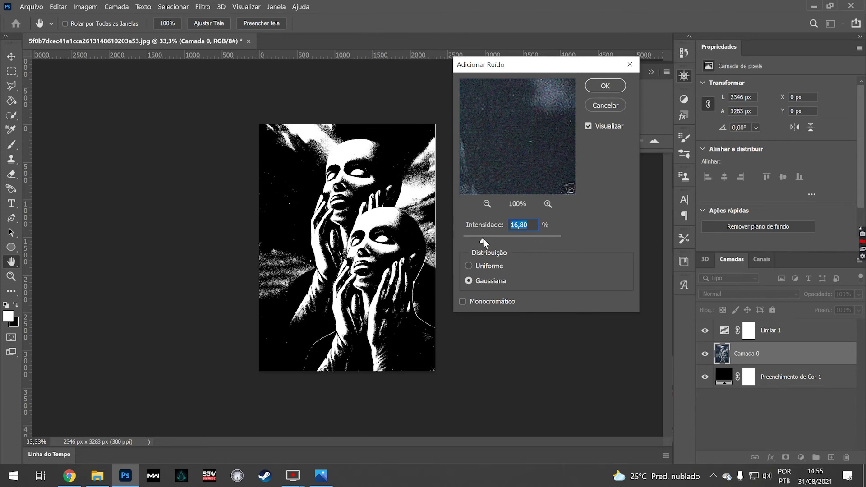
click(589, 93)
key(j)
click(749, 330)
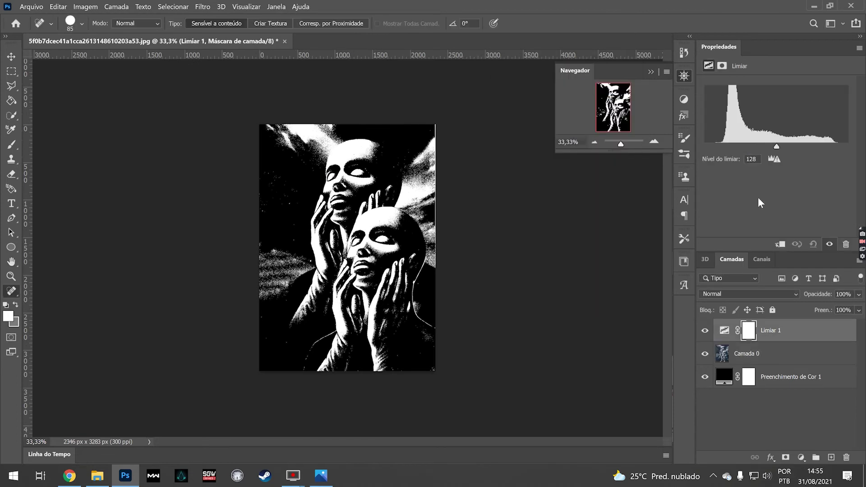
mouse_move(776, 146)
mouse_down()
mouse_move(758, 143)
mouse_move(794, 146)
mouse_move(737, 145)
mouse_move(761, 141)
mouse_up()
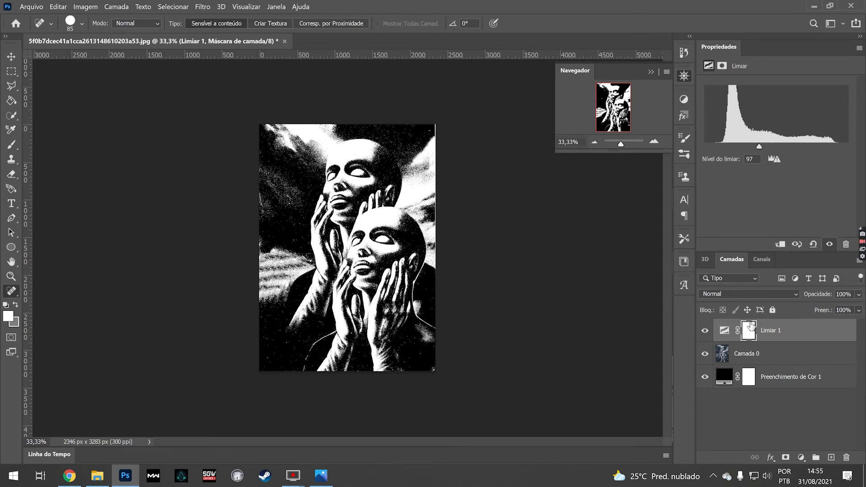
Duplicate all layers and merge the copies into one Limiar 1 copiar layer.
shift+click(787, 376)
key(ctrl+j)
right_click(799, 356)
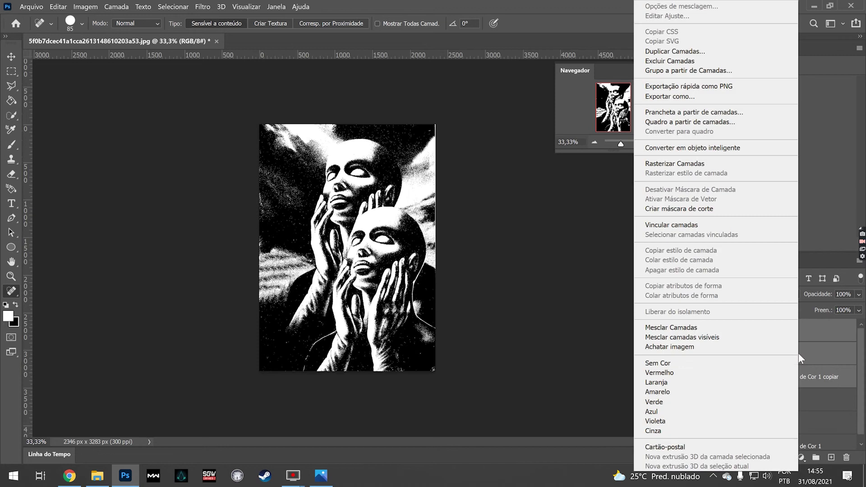
click(686, 328)
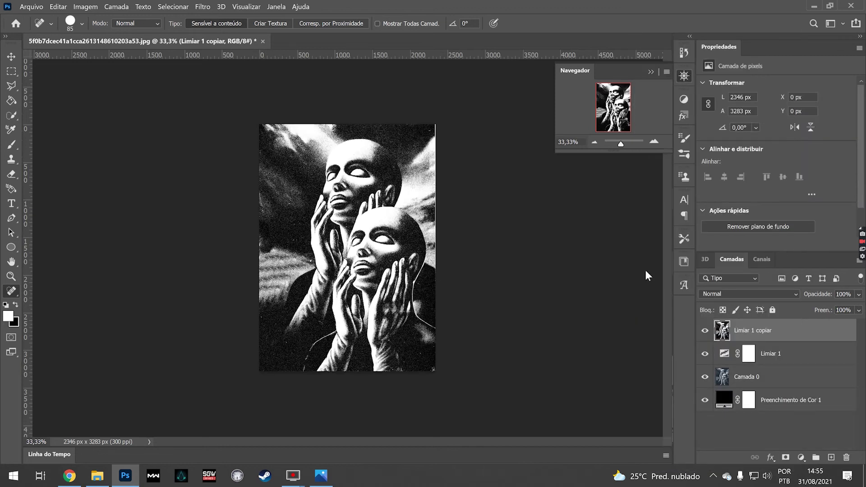
Mask the merged layer with a colour-range selection and apply the mask permanently.
click(654, 143)
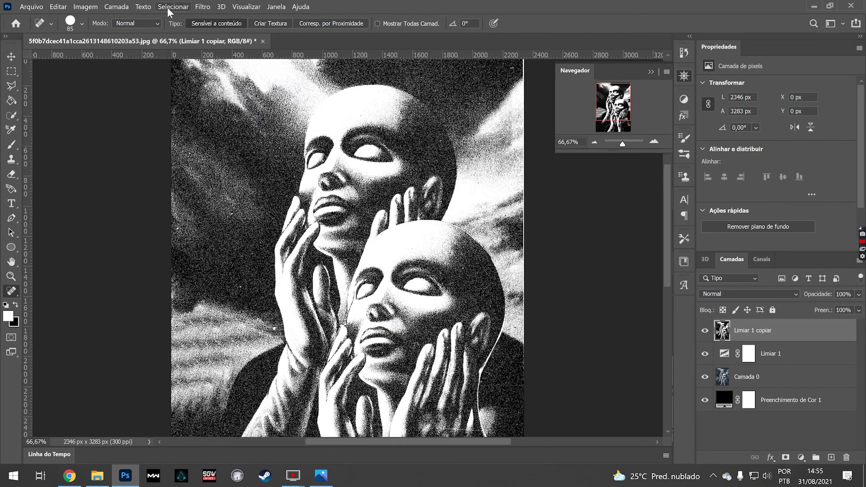
click(173, 6)
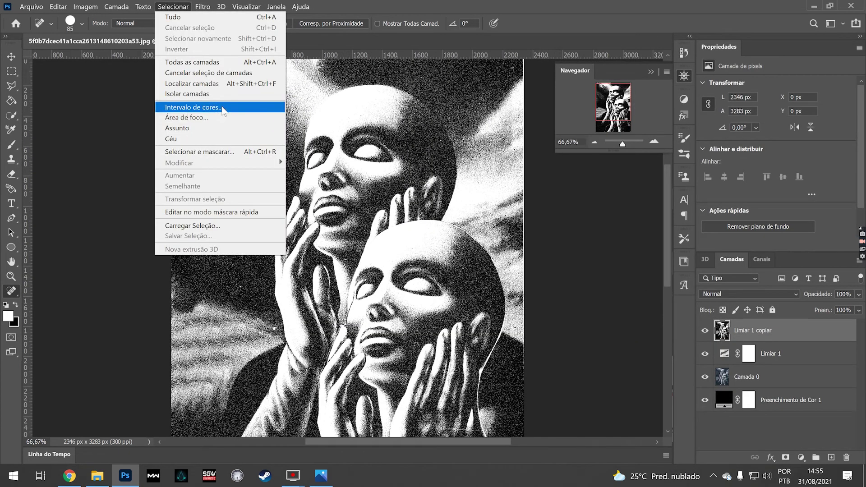
click(222, 108)
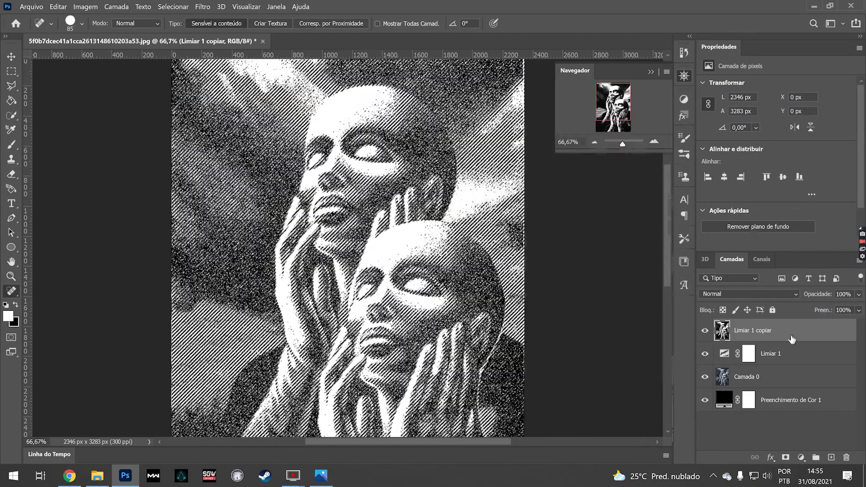
click(788, 457)
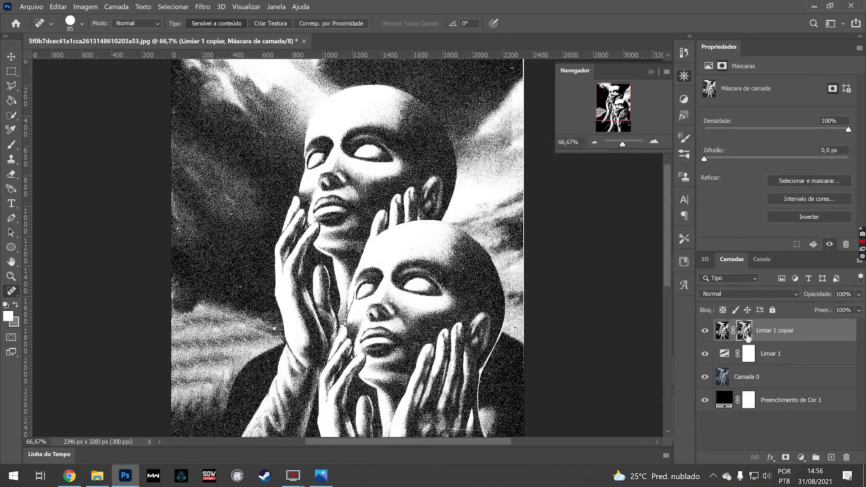
right_click(744, 328)
click(739, 361)
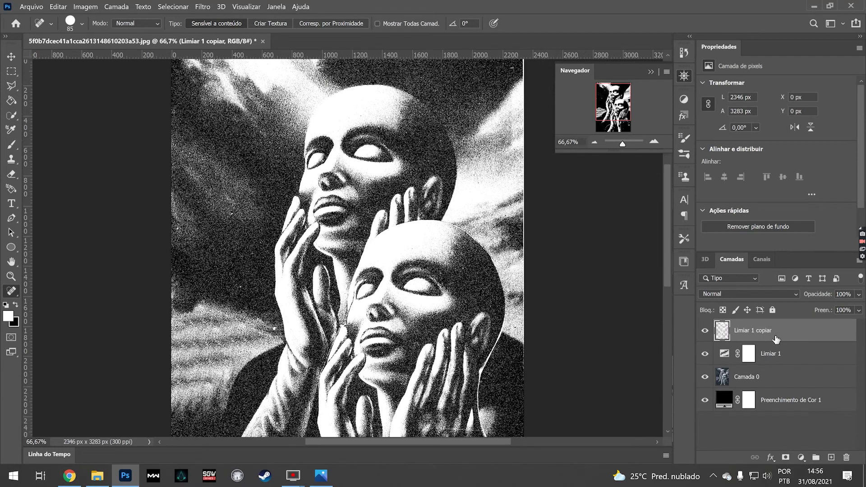
double_click(780, 334)
Give Limiar 1 copiar a dark blue 024466 Color Overlay effect.
double_click(794, 335)
click(404, 344)
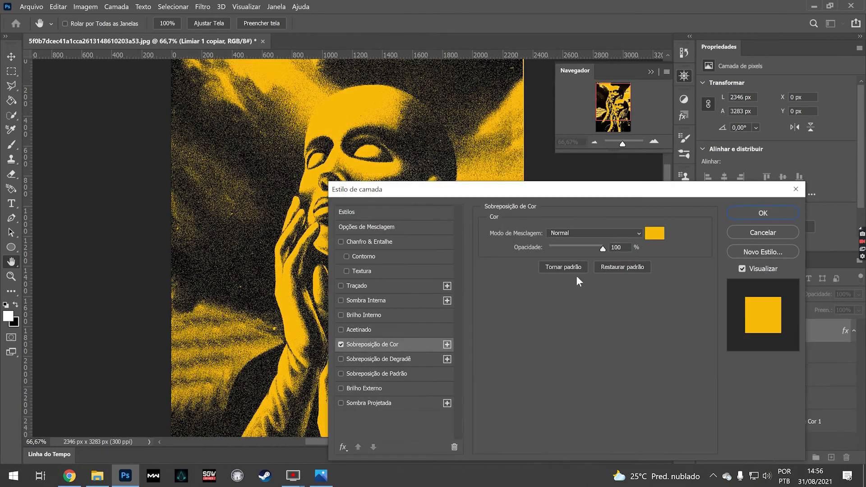
drag(648, 200, 778, 153)
click(784, 186)
click(677, 172)
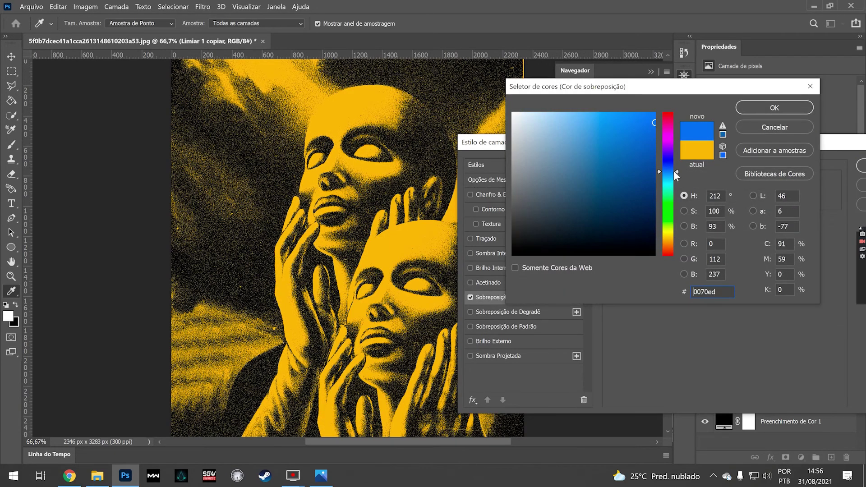
drag(677, 172, 676, 176)
click(652, 198)
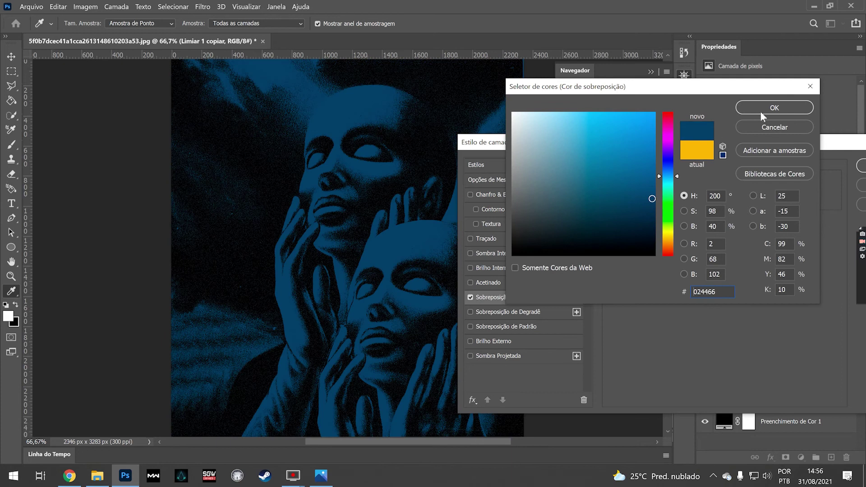
key(Return)
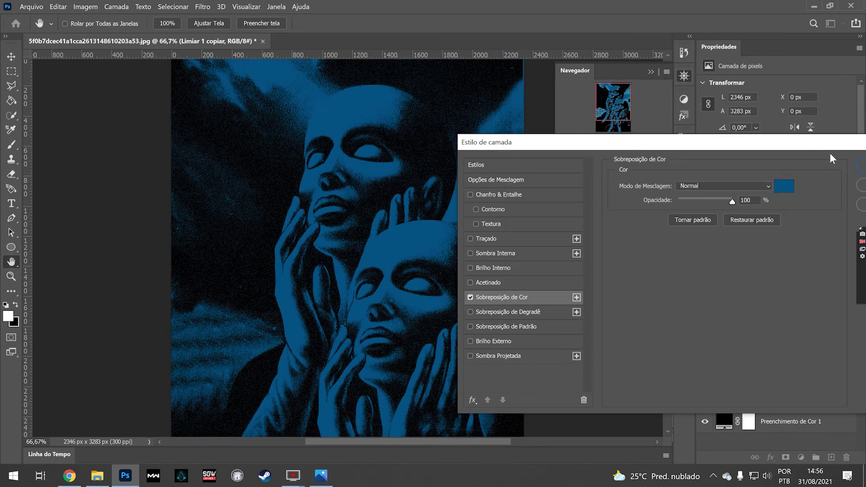
drag(830, 142, 756, 123)
click(803, 150)
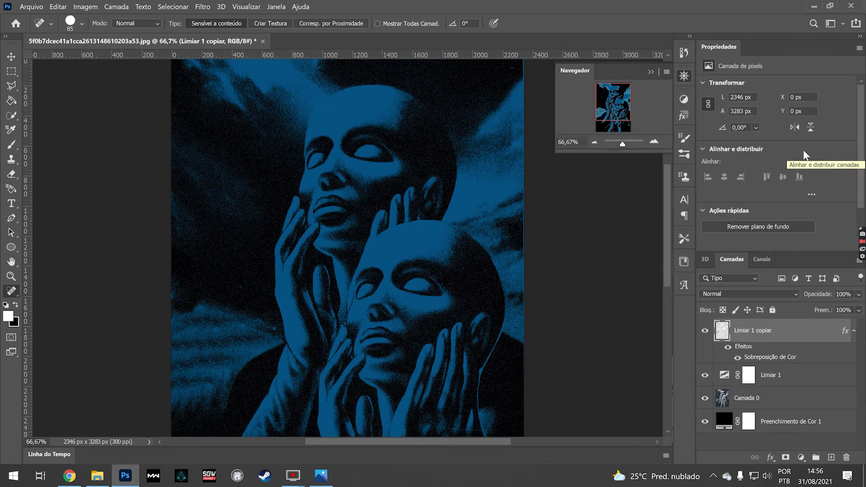
Hide the Limiar 1 threshold layer and Camada 0.
click(591, 143)
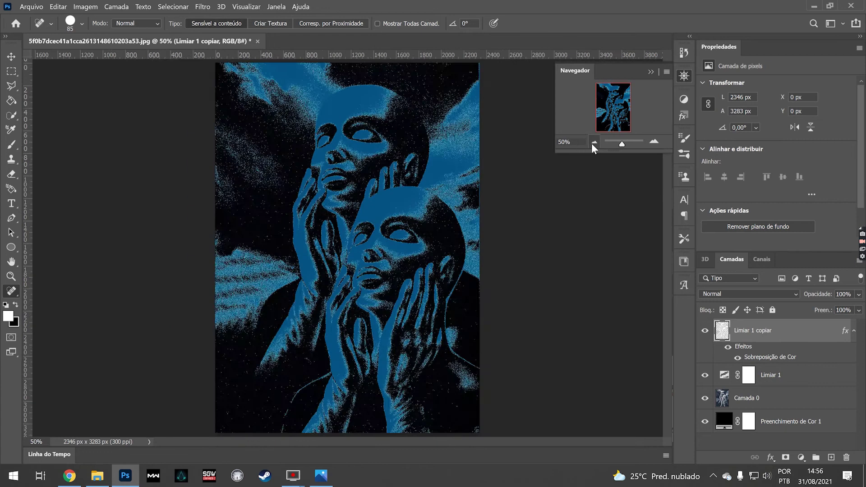
click(654, 142)
click(653, 142)
mouse_move(616, 144)
mouse_down()
mouse_move(596, 143)
mouse_move(621, 141)
mouse_up()
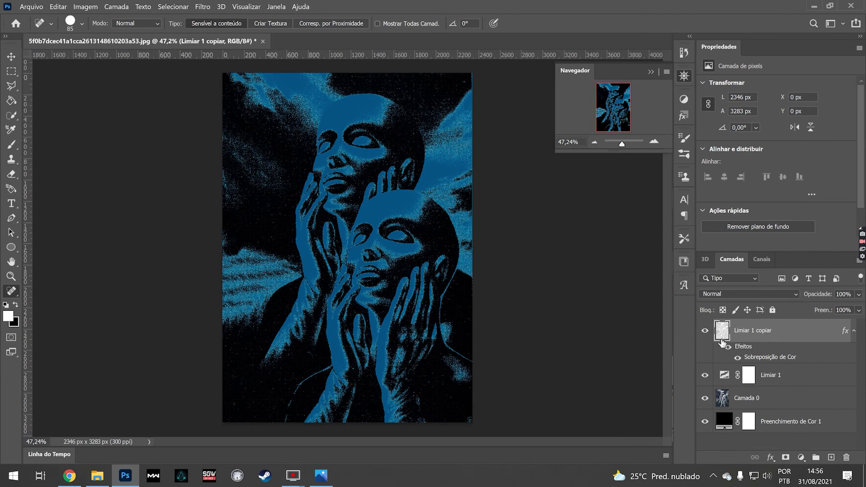
click(706, 375)
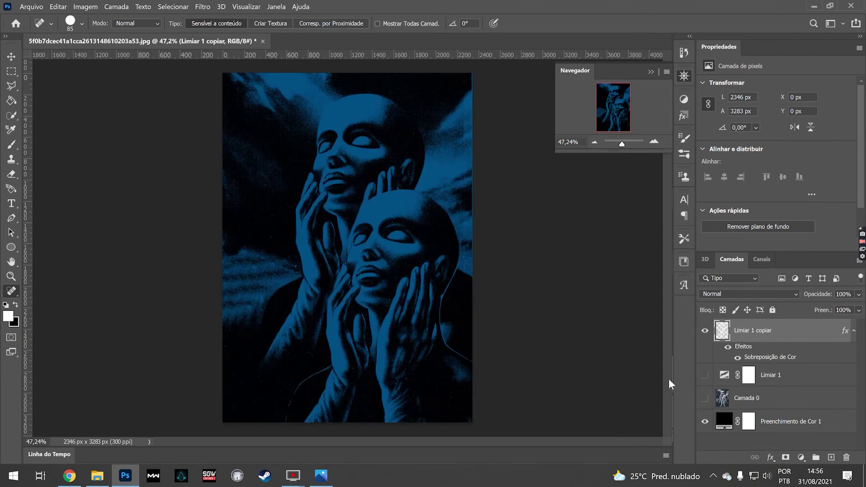
Scale Limiar 1 copiar down to 48% (1126 × 1575 px).
key(ctrl+t)
drag(247, 24, 218, 26)
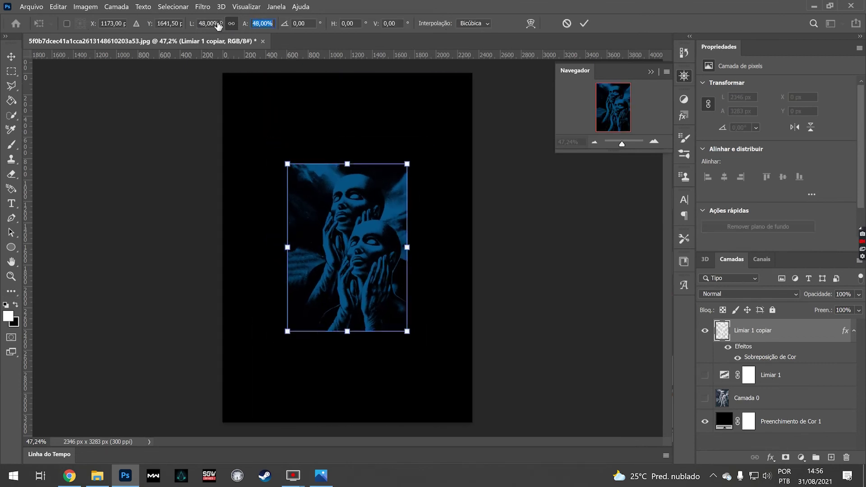
key(Return)
key(j)
click(654, 141)
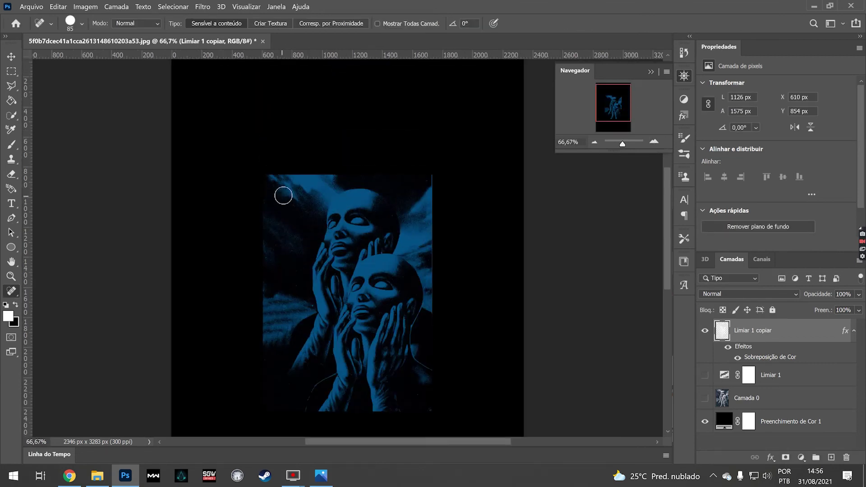
Add an enlarged light-blue YOUR BRAND title above the artwork.
key(t)
click(267, 166)
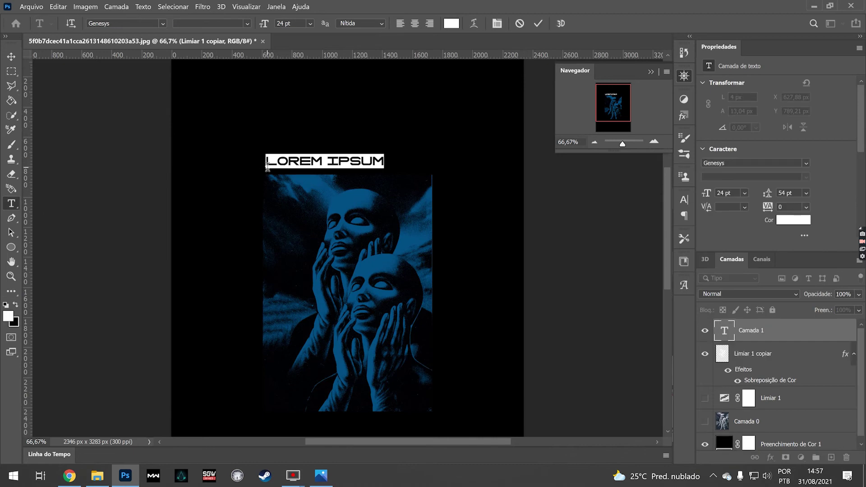
text(YOUR BRAND)
click(538, 23)
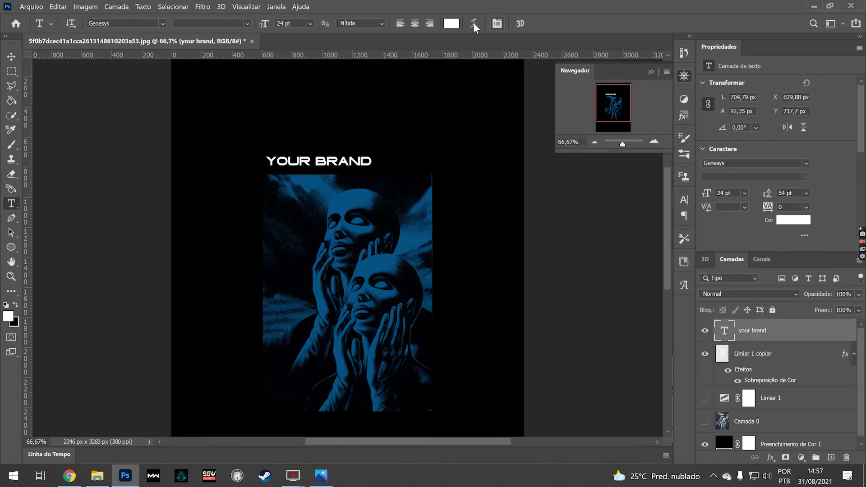
click(451, 23)
click(433, 197)
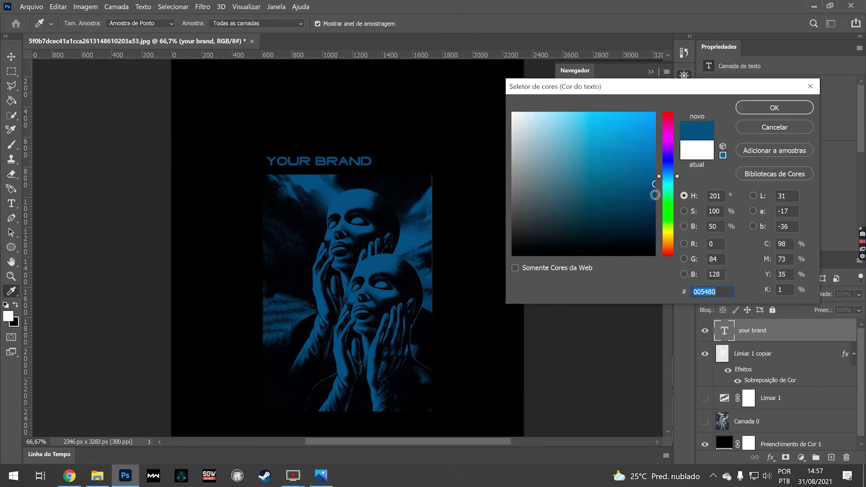
click(655, 176)
click(775, 107)
key(ctrl+t)
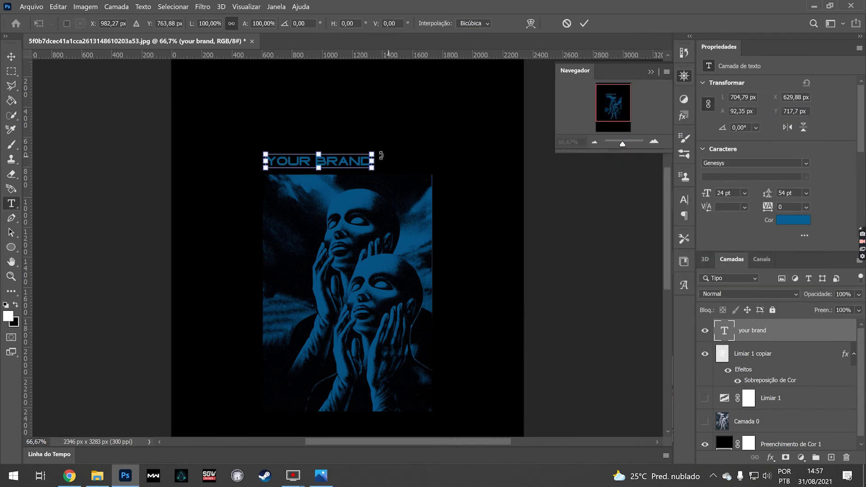
drag(372, 155, 431, 146)
click(584, 23)
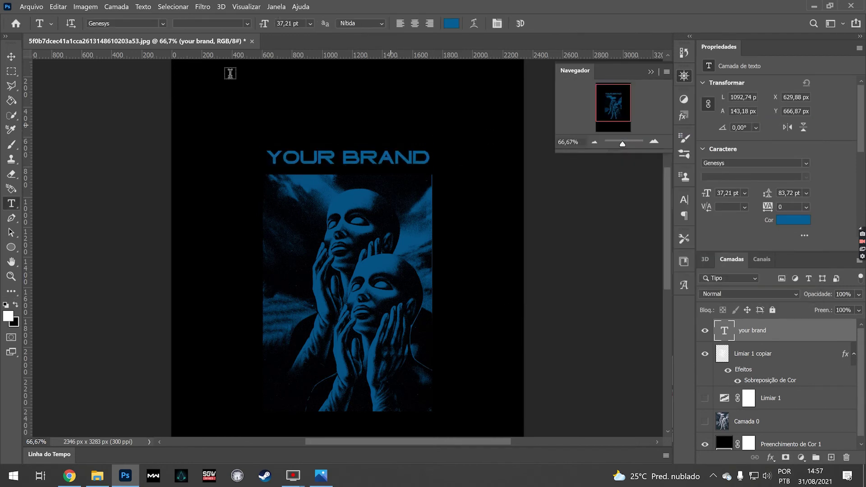
Add a smaller white ffffff LOREM IPSUM line below the artwork.
scroll(172, 147, down, 2)
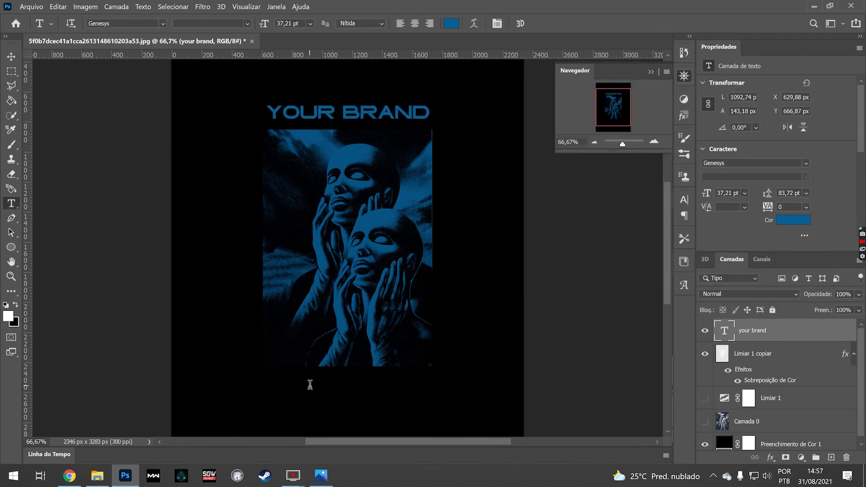
click(310, 384)
click(535, 23)
click(451, 23)
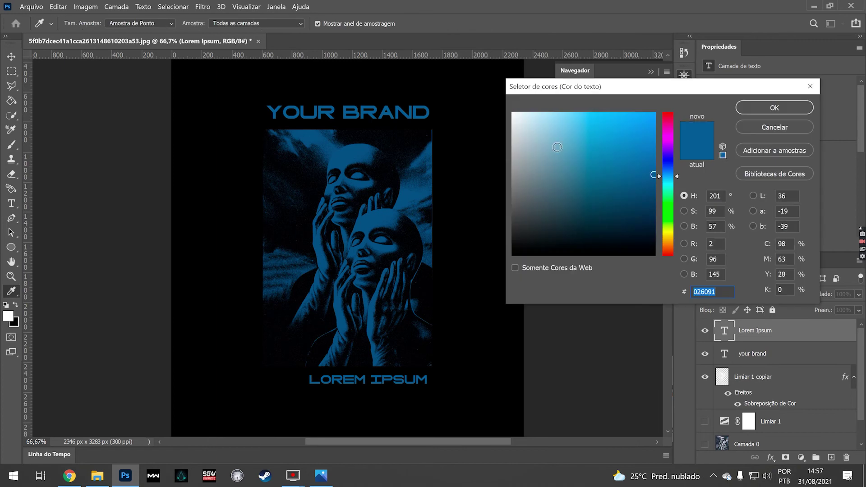
text(ffffff)
click(775, 107)
key(ctrl+t)
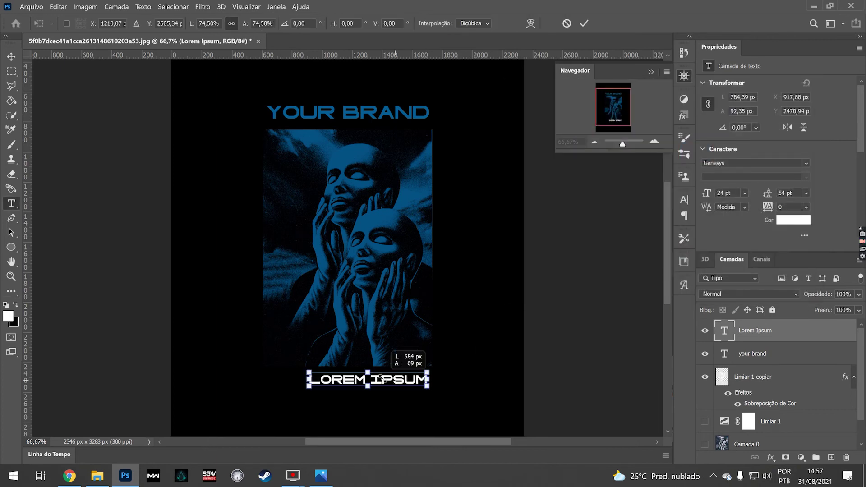
drag(427, 386, 386, 382)
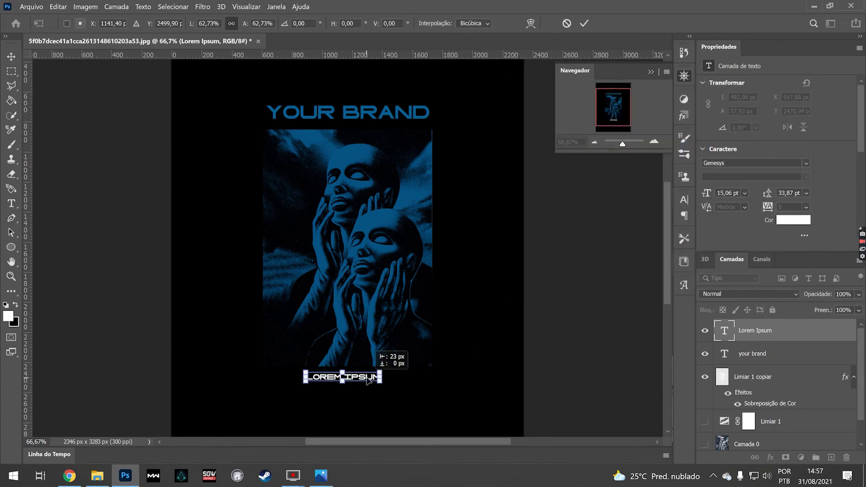
click(585, 24)
click(594, 142)
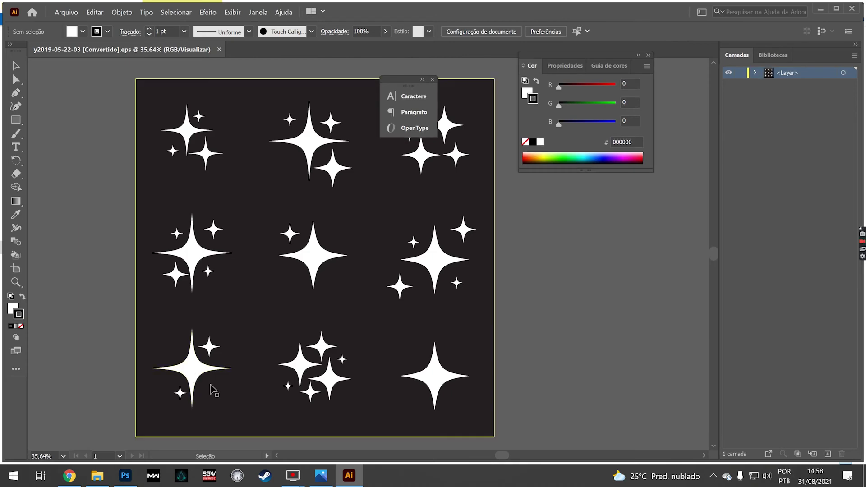
mouse_move(217, 401)
mouse_down()
mouse_move(205, 406)
mouse_move(217, 401)
mouse_up()
Paste the sparkle as pixels, shrink it left of LOREM IPSUM, and duplicate it right.
key(ctrl+c)
key(alt+Tab)
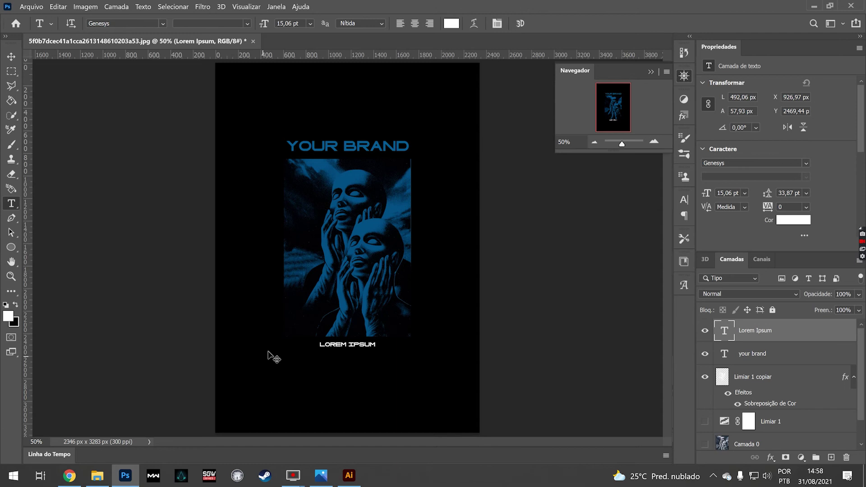
key(ctrl+v)
click(493, 135)
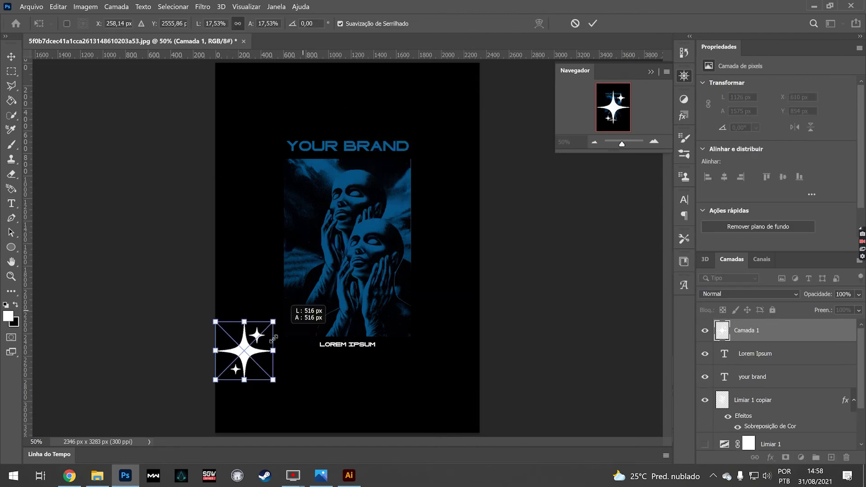
mouse_move(479, 118)
mouse_down()
mouse_move(225, 371)
mouse_move(298, 345)
mouse_up()
click(11, 57)
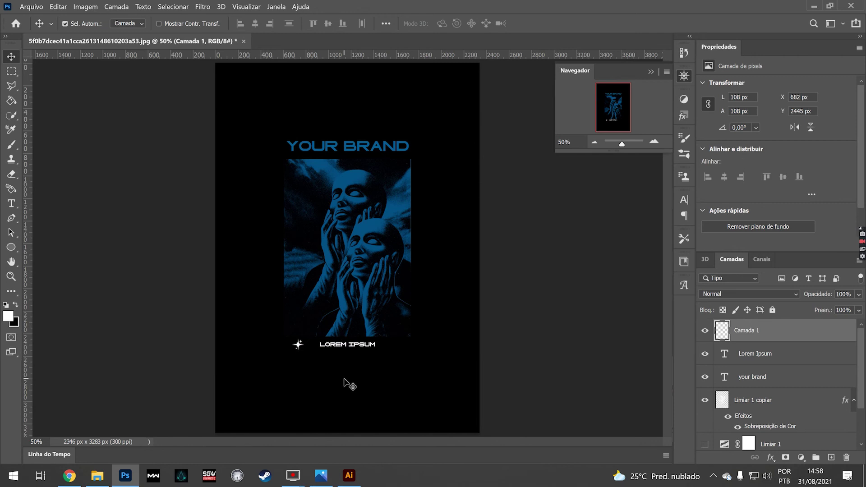
drag(297, 345, 399, 345)
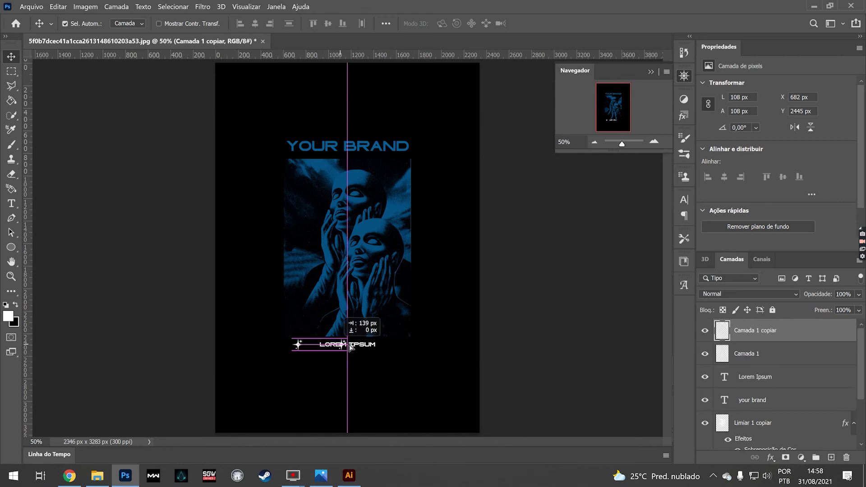
Give both sparkle layers a blue Color Overlay.
click(765, 357)
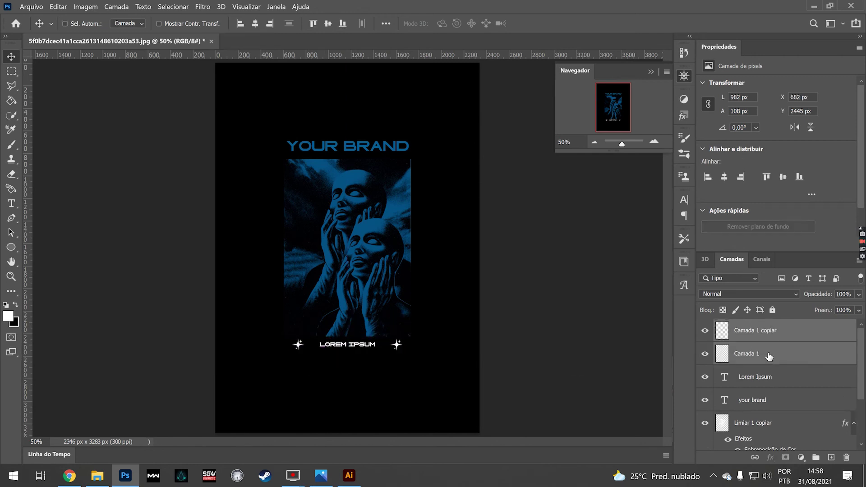
right_click(809, 354)
click(668, 6)
click(434, 281)
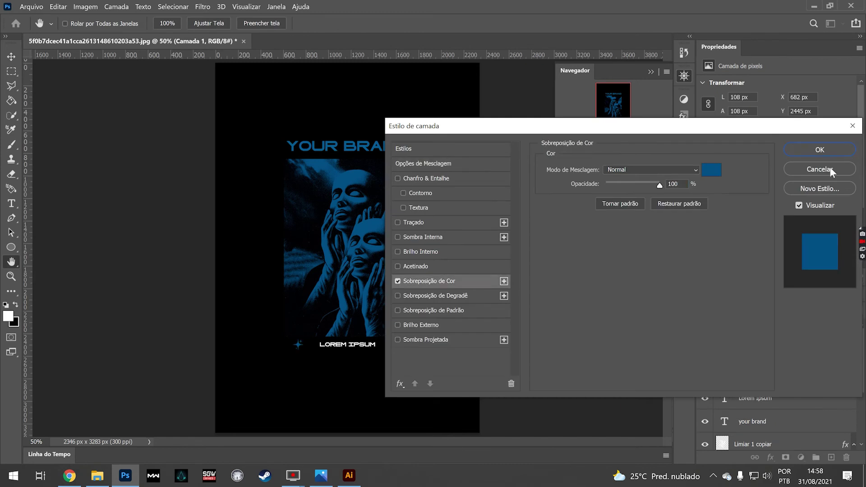
click(817, 151)
double_click(765, 331)
click(434, 280)
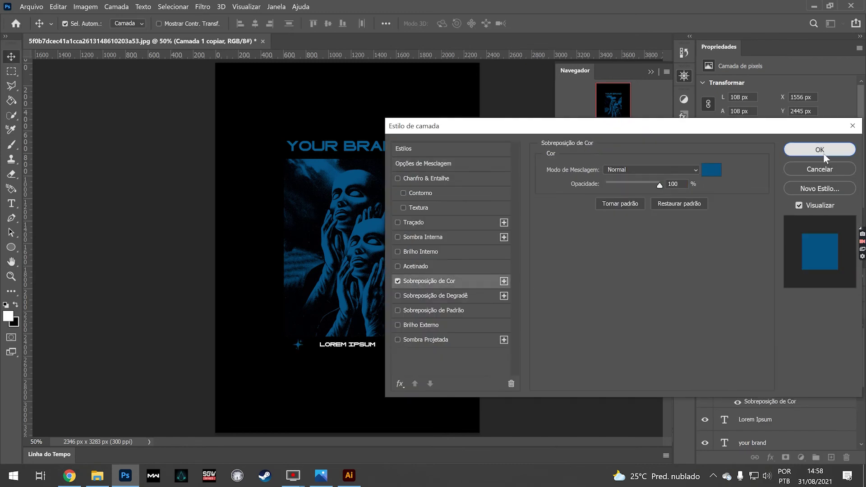
click(818, 151)
key(t)
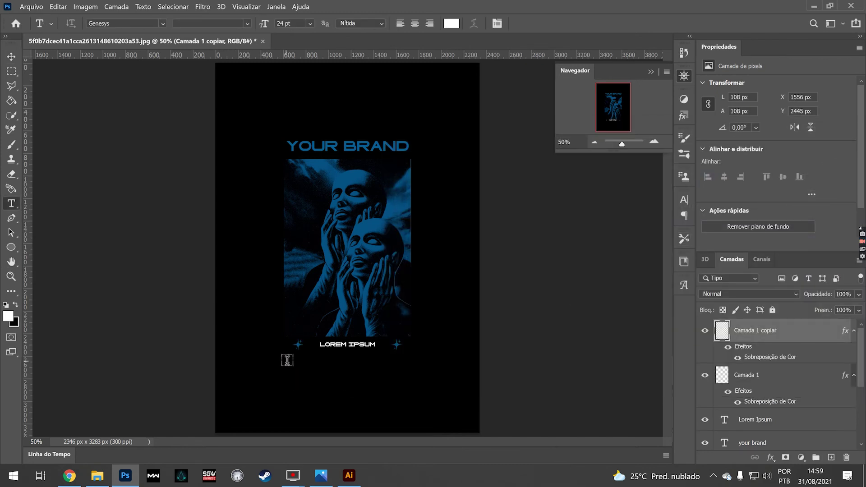
Create an 8 pt body paragraph under LOREM IPSUM with 9 pt leading.
drag(284, 361, 411, 388)
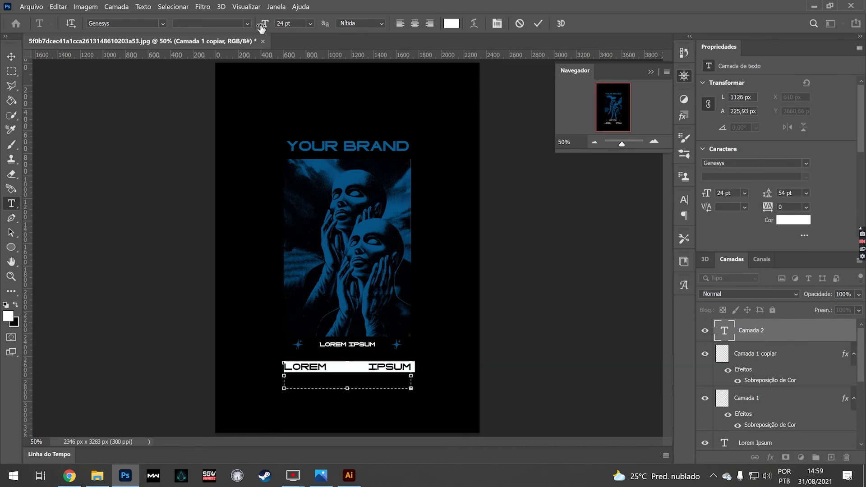
drag(262, 25, 235, 25)
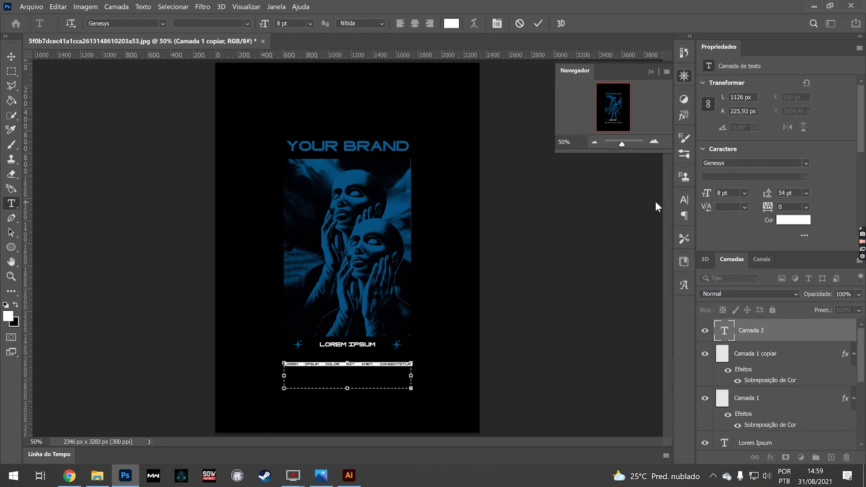
click(683, 201)
drag(621, 230, 600, 232)
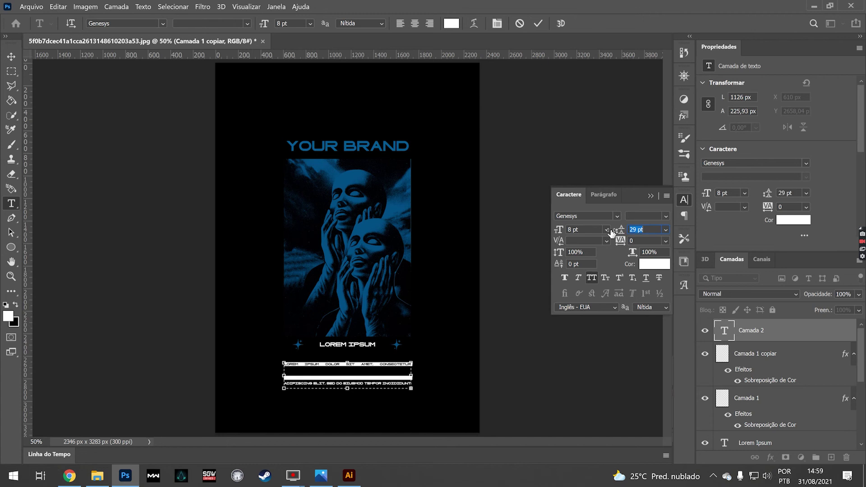
text(9)
key(ctrl+Return)
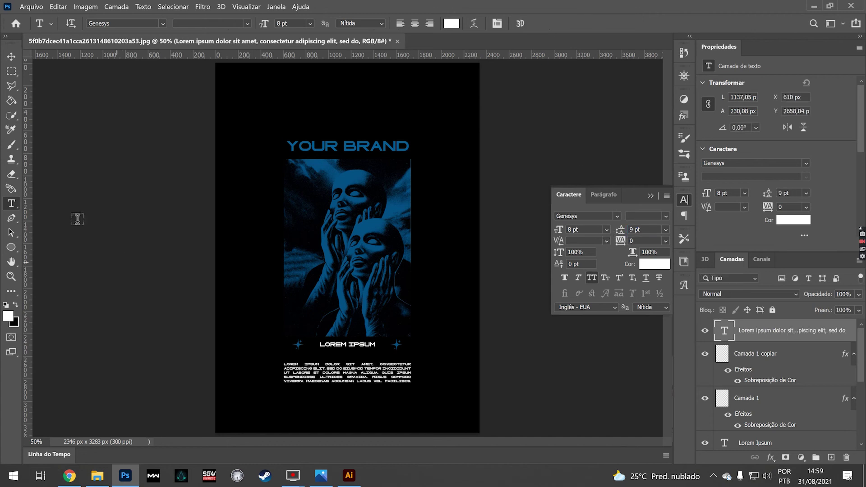
click(11, 57)
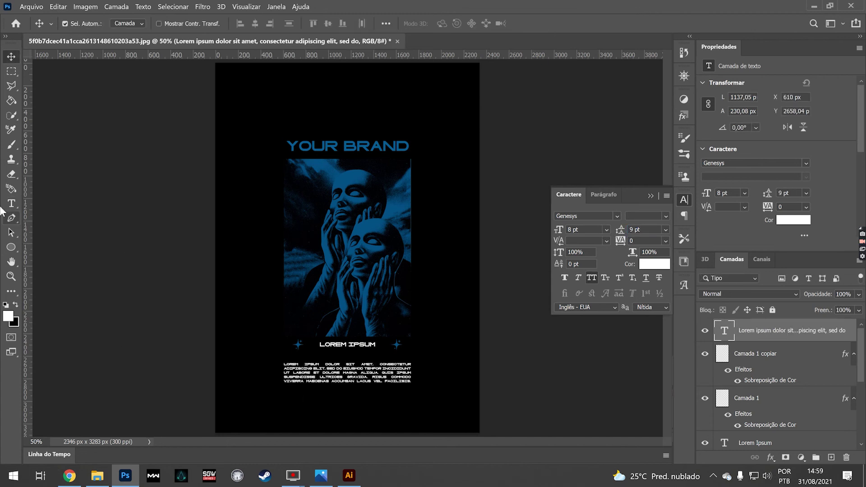
click(12, 247)
right_click(11, 247)
click(49, 248)
Draw a 402 × 118 px unfilled rectangle with a 5 px white stroke and 29 px corners.
drag(323, 390, 369, 404)
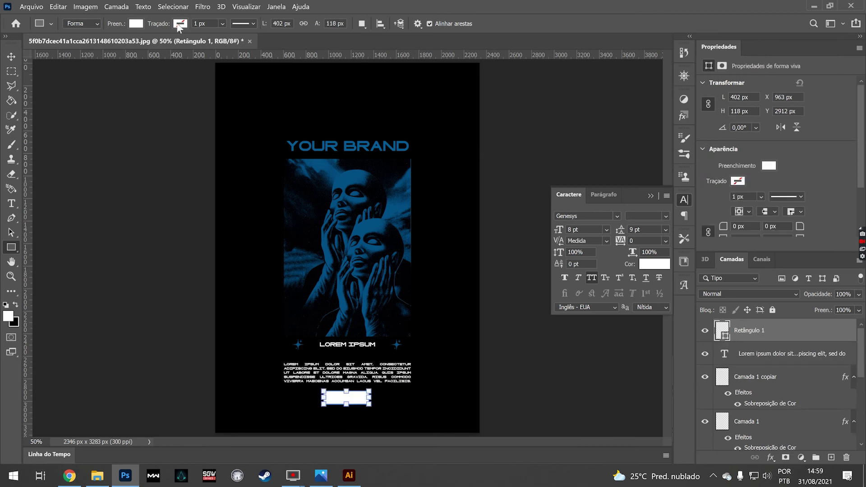
click(135, 23)
click(114, 45)
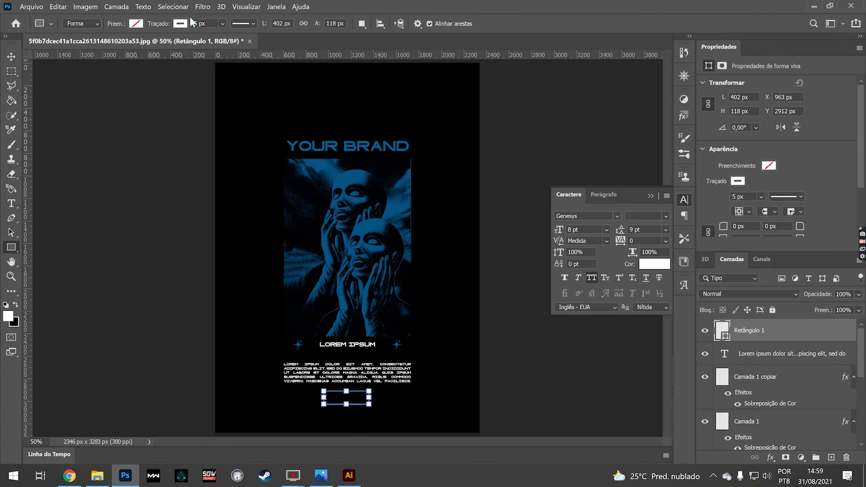
click(11, 56)
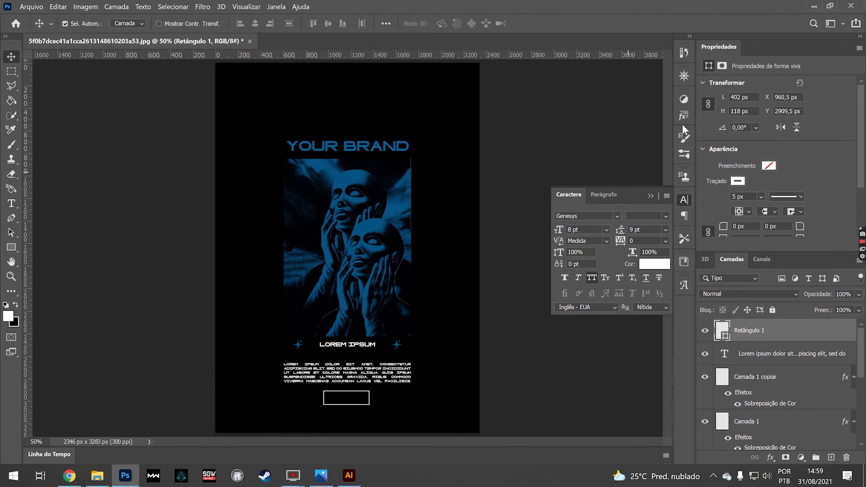
click(684, 99)
click(685, 76)
scroll(412, 229, up, 2)
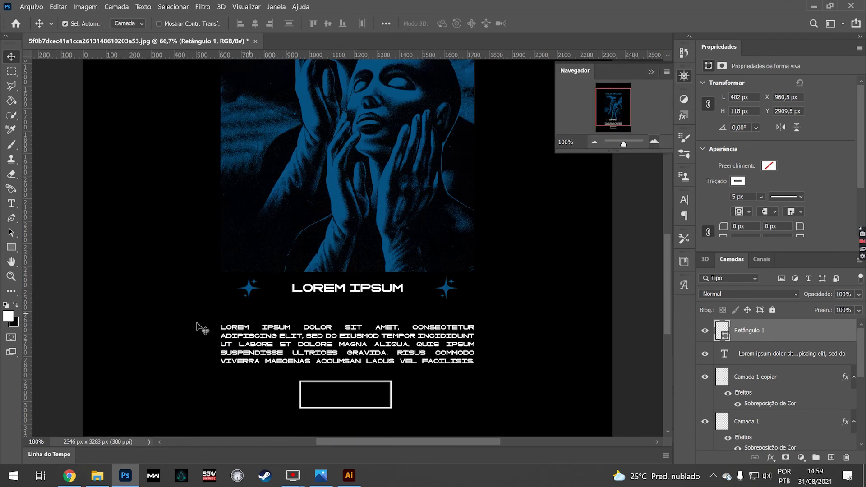
scroll(202, 329, down, 1)
key(u)
drag(305, 358, 306, 363)
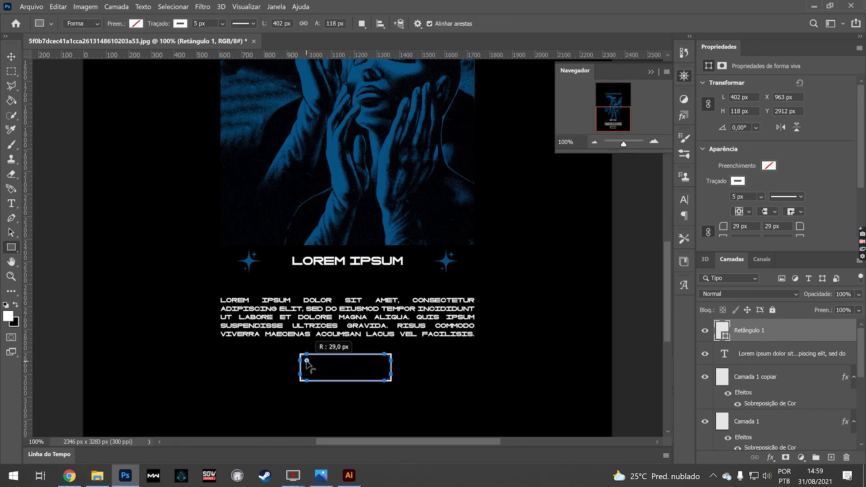
Add 00:52 timer text, enlarged and moved inside the rounded rectangle.
key(t)
click(446, 368)
text(oo)
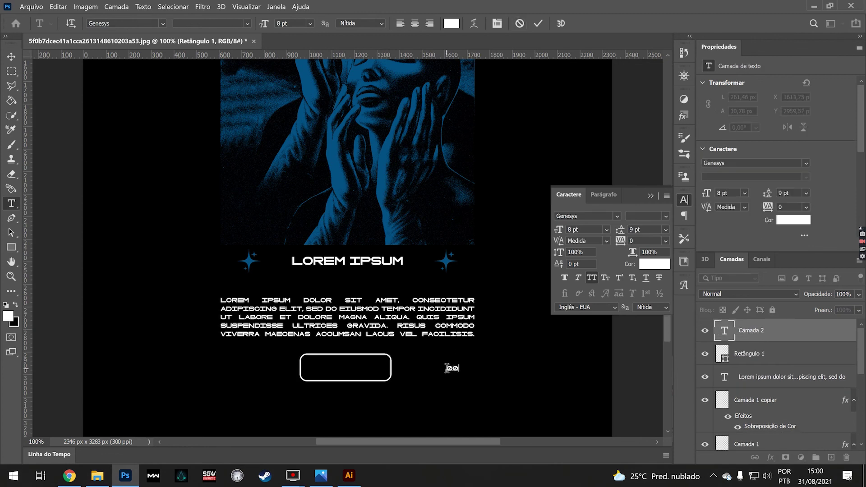
text(:52)
click(538, 23)
key(ctrl+t)
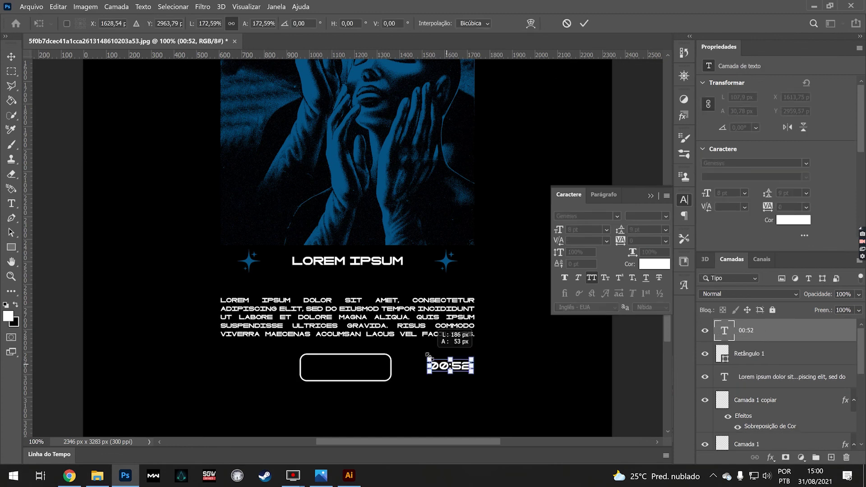
mouse_move(447, 365)
mouse_down()
mouse_move(333, 371)
mouse_move(380, 362)
mouse_up()
key(Return)
key(v)
Reposition the rounded rectangle so the timer text sits centred inside it.
click(391, 361)
key(ctrl+t)
key(Return)
key(a)
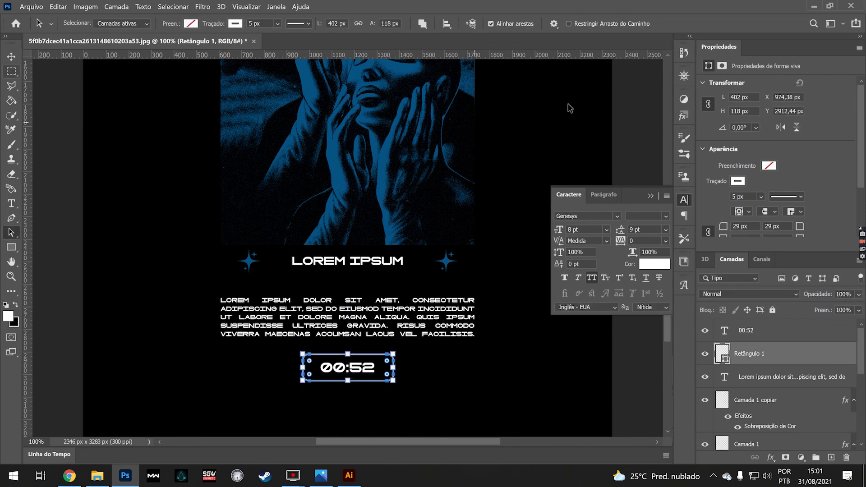
click(684, 100)
click(592, 143)
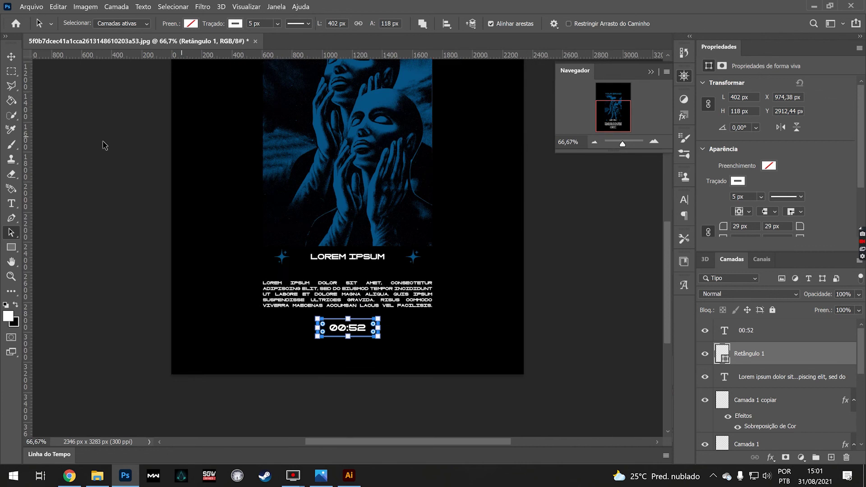
key(v)
click(64, 126)
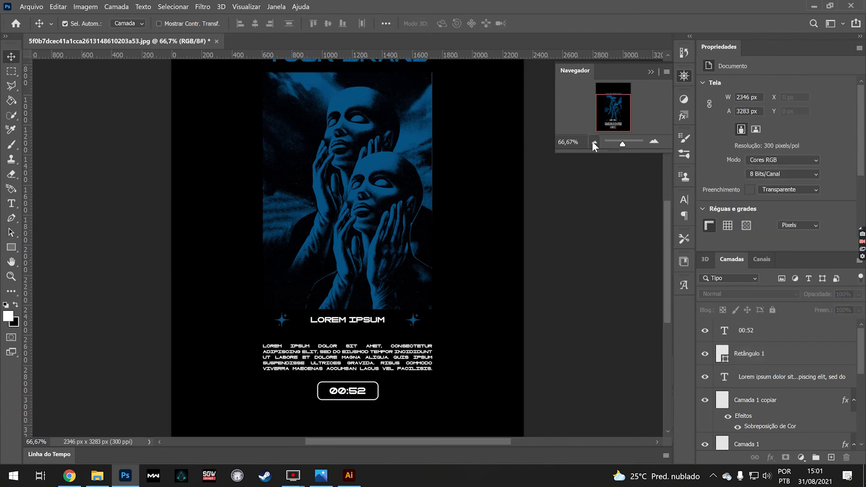
Group the poster's design layers, from the timer text down to Camada 1, into Agrupar 1.
click(593, 141)
click(769, 357)
scroll(780, 383, down, 1)
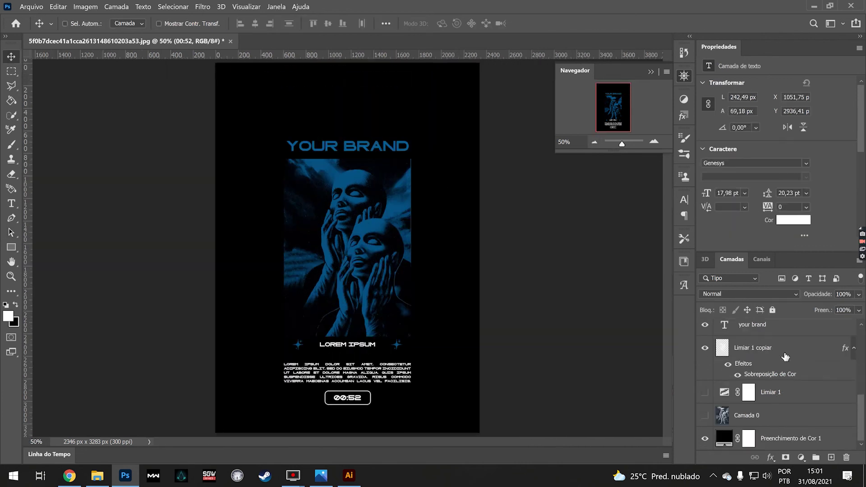
shift+click(777, 402)
scroll(785, 375, up, 1)
key(ctrl+g)
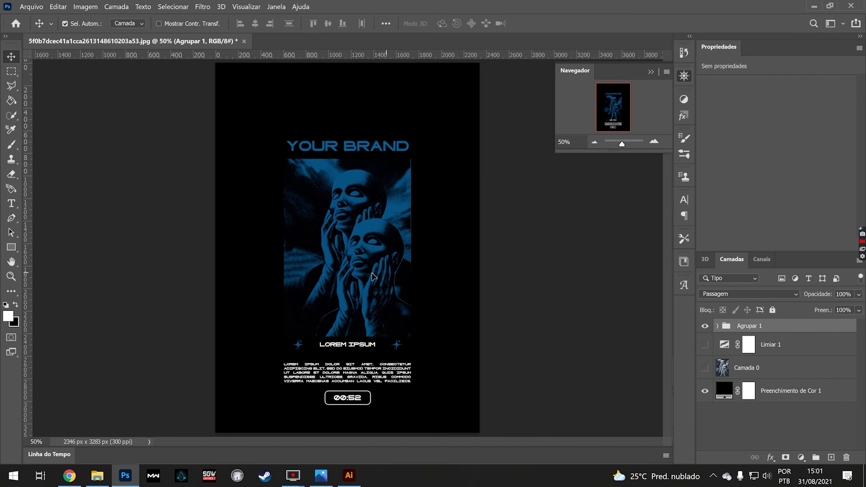
Nudge the Agrupar 1 group slightly up, then open Tee Black Clear Mockup.psd.
key(ctrl+t)
drag(374, 276, 373, 252)
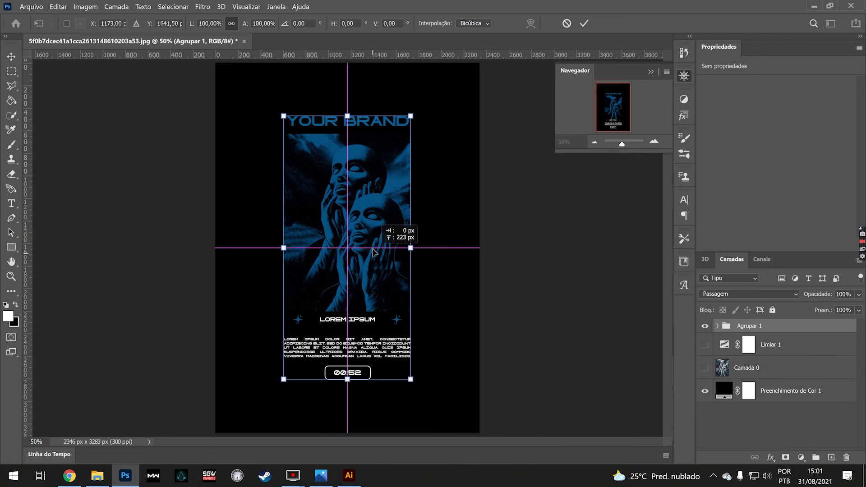
click(587, 23)
key(ctrl+minus)
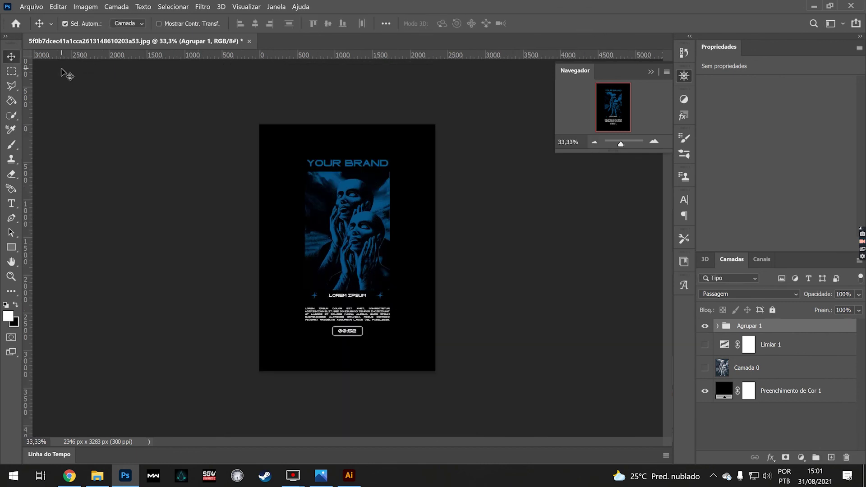
key(ctrl+o)
key(Return)
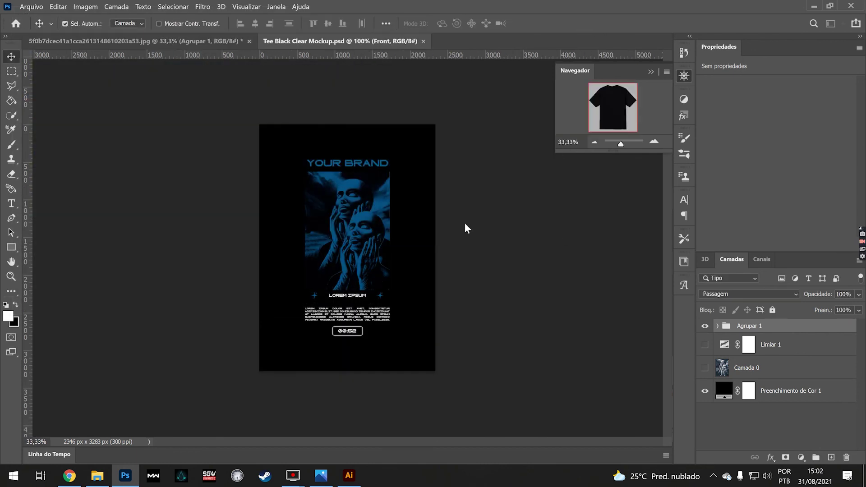
Copy the Agrupar 1 group into the mockup's Design smart object and save it.
click(718, 340)
double_click(740, 363)
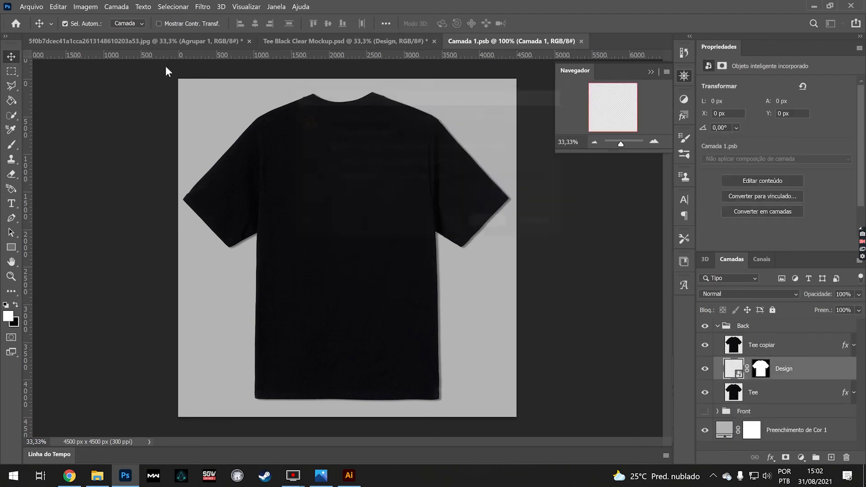
click(135, 41)
drag(472, 42, 382, 209)
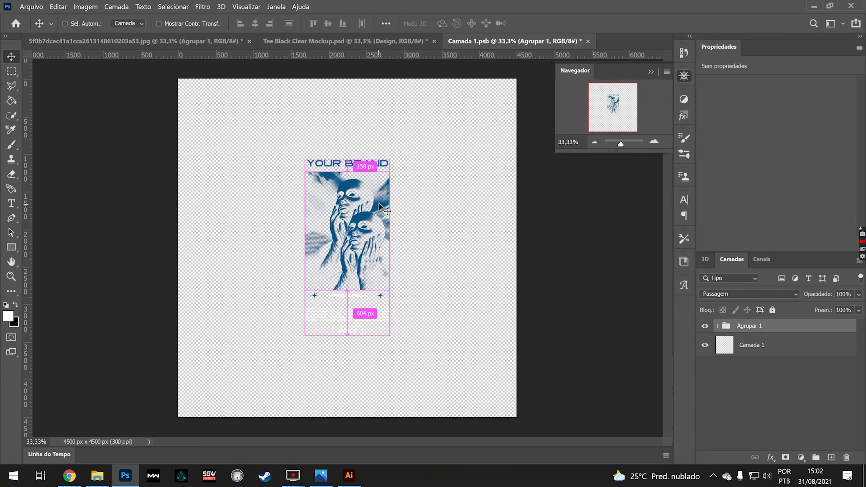
key(ctrl+s)
Inspect the printed design on the black tee mockup, then return to the poster file.
click(346, 42)
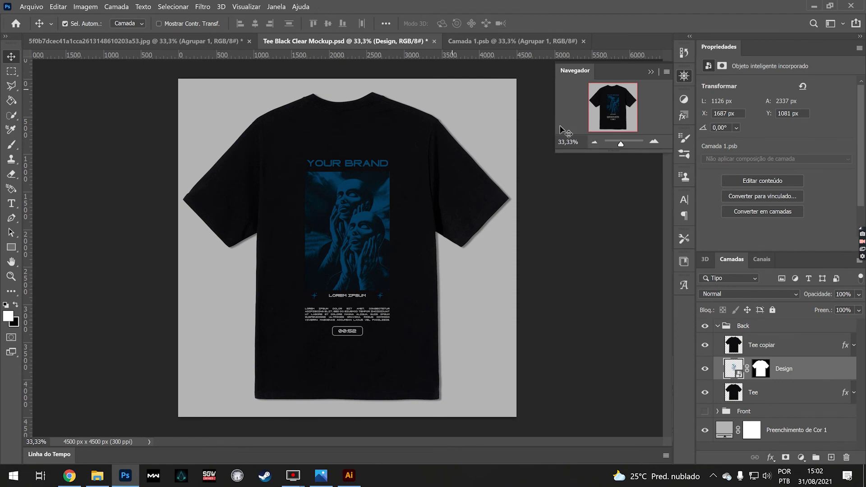
click(653, 141)
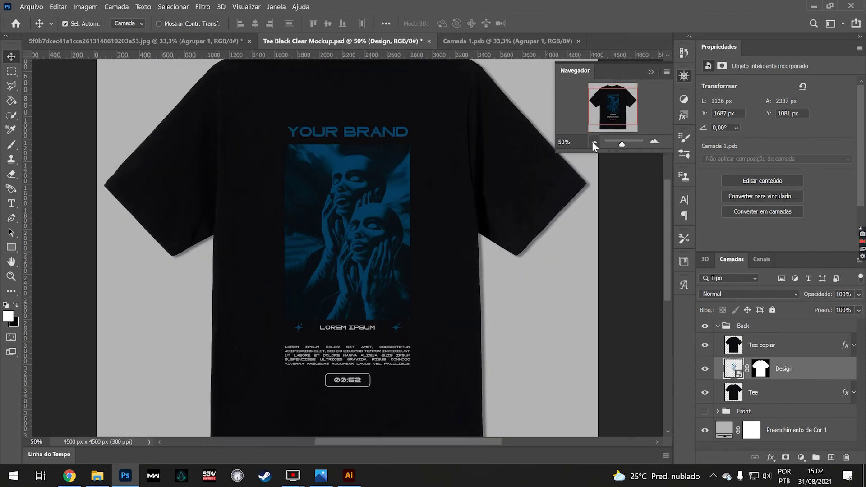
click(594, 141)
click(154, 42)
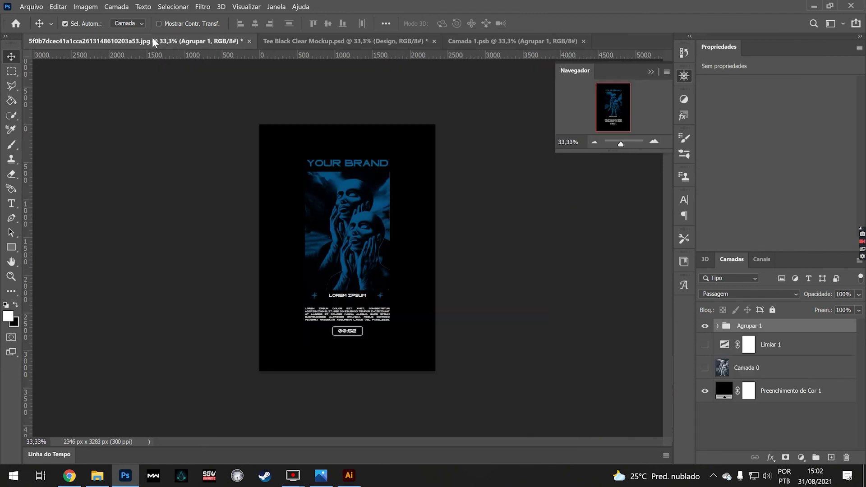